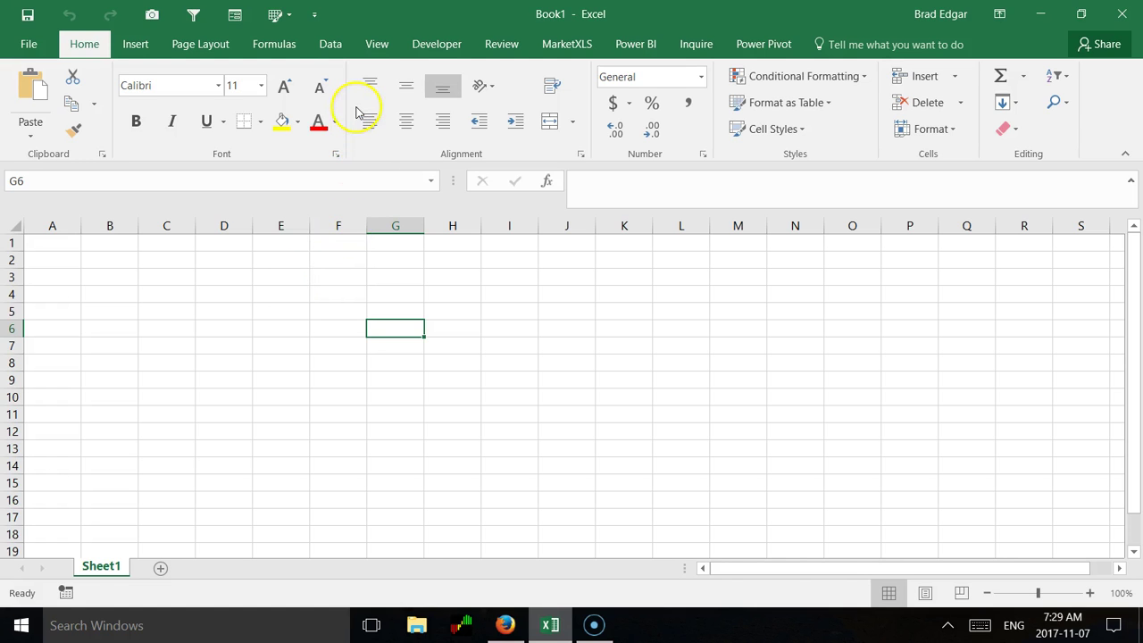
# Show Excel's Data tab import features, then bring the Firefox window with Google to the front
pyautogui.click(329, 44)
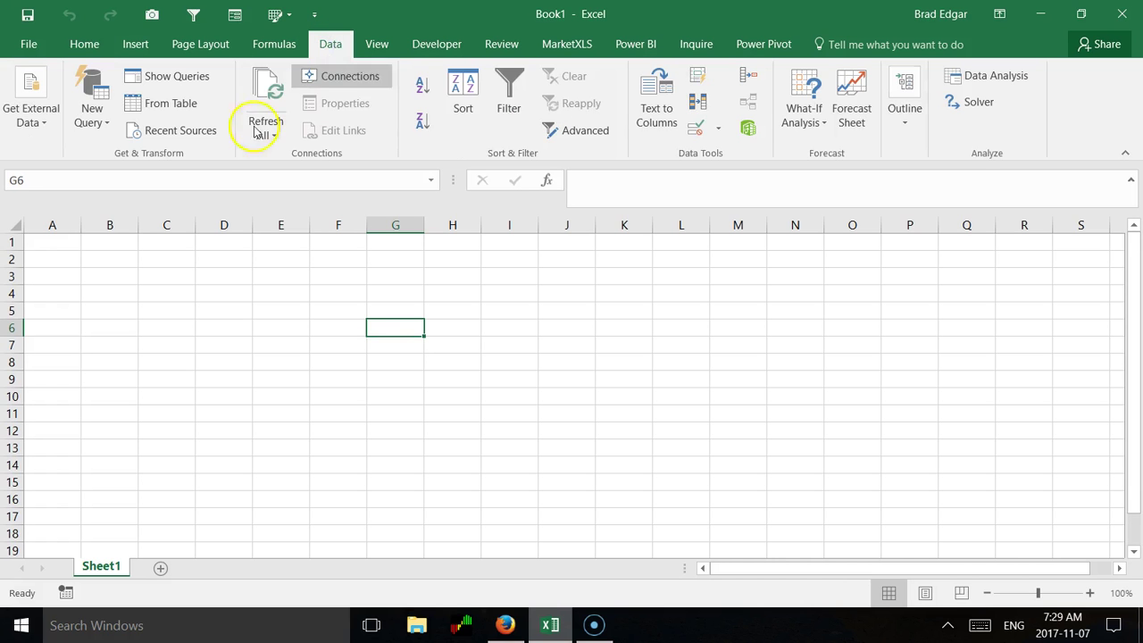
pyautogui.click(121, 154)
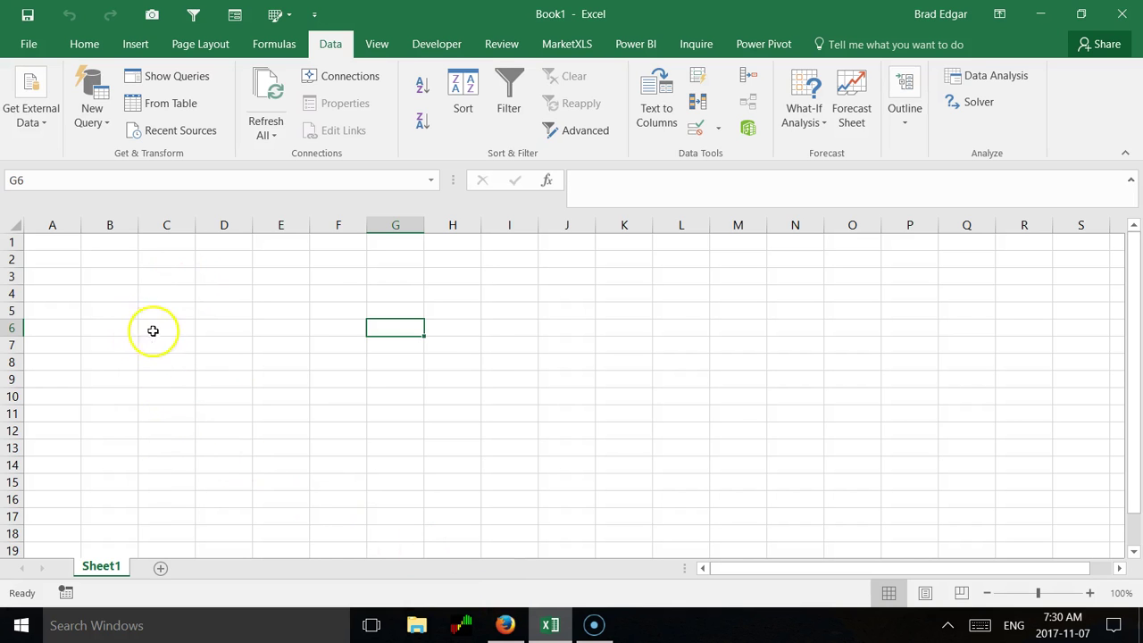
pyautogui.click(506, 625)
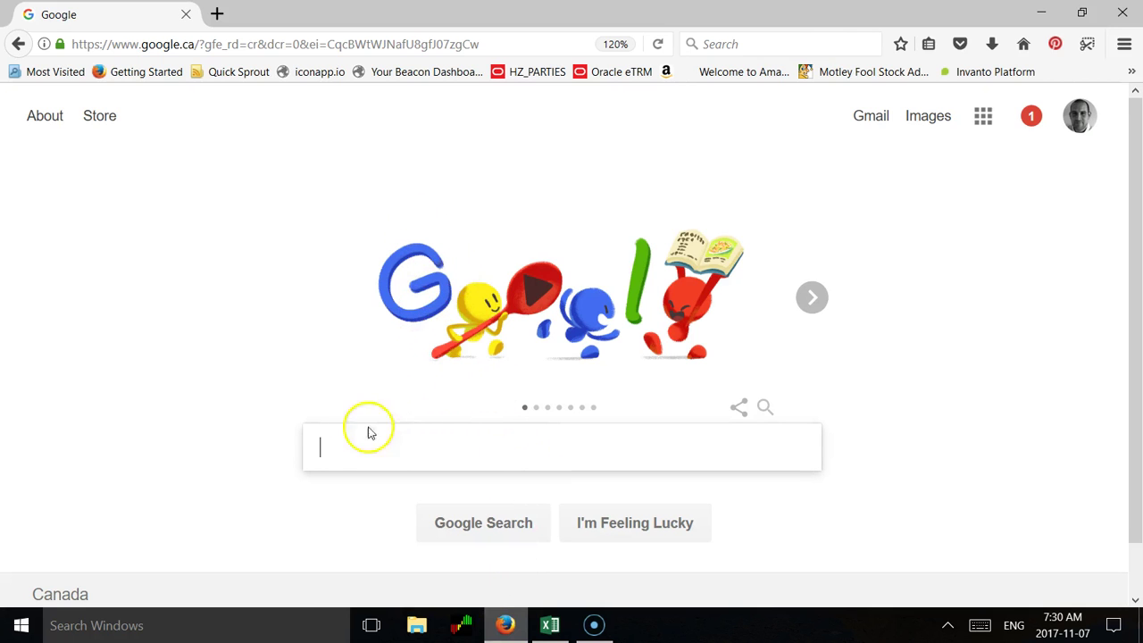
# Search Google for 'chicago city data portal' and open the City of Chicago | Data Portal result
pyautogui.write('chic')
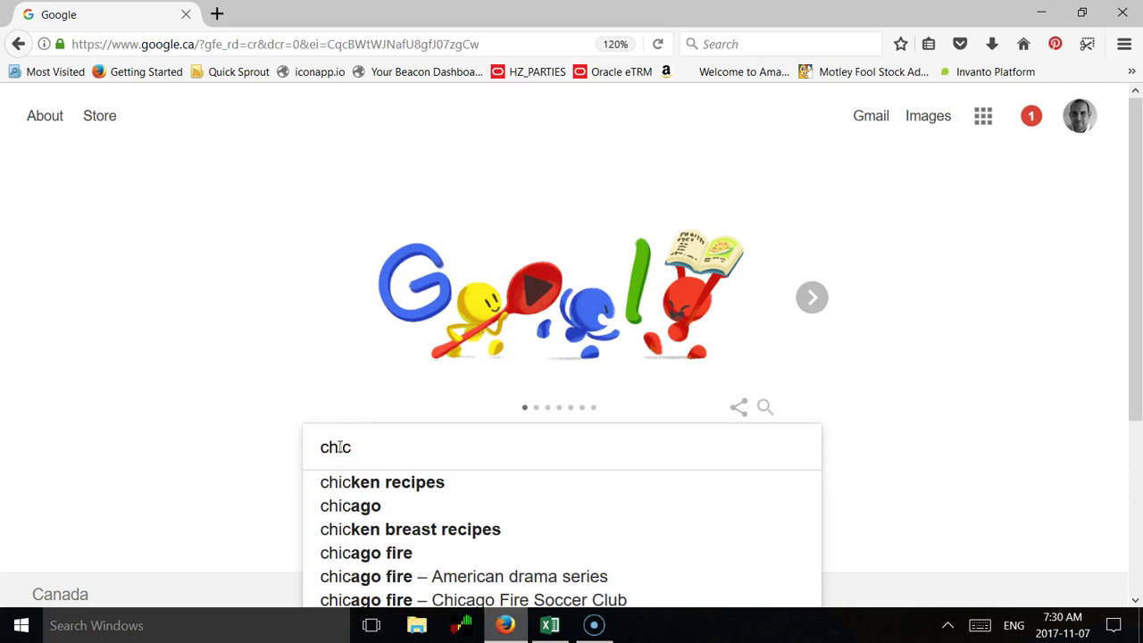
pyautogui.write('ago city data portal')
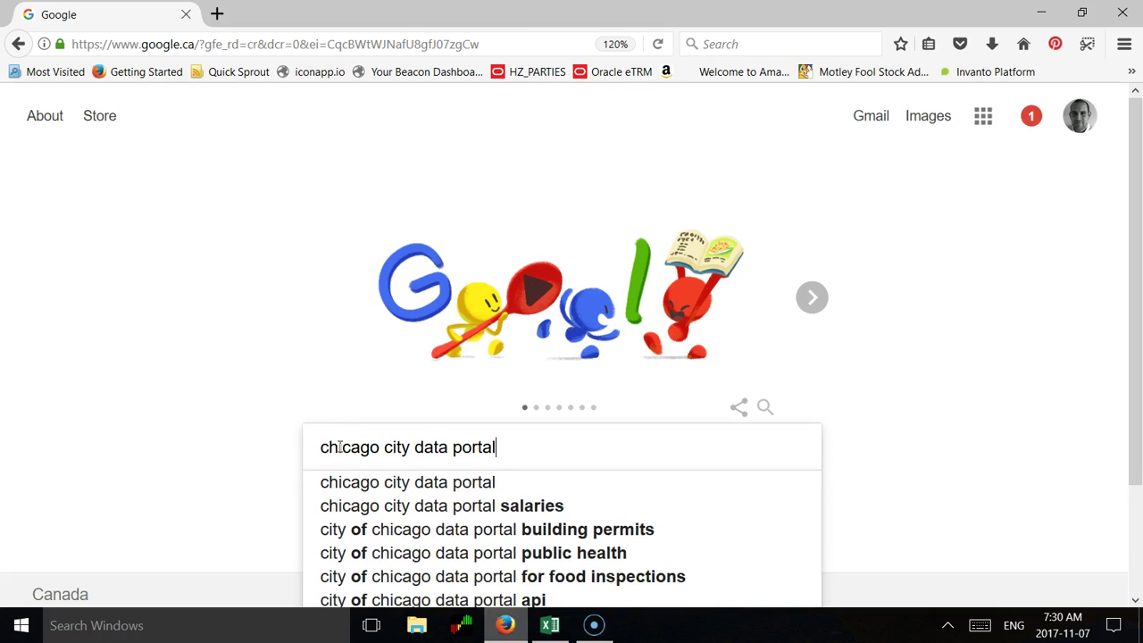
pyautogui.press('Return')
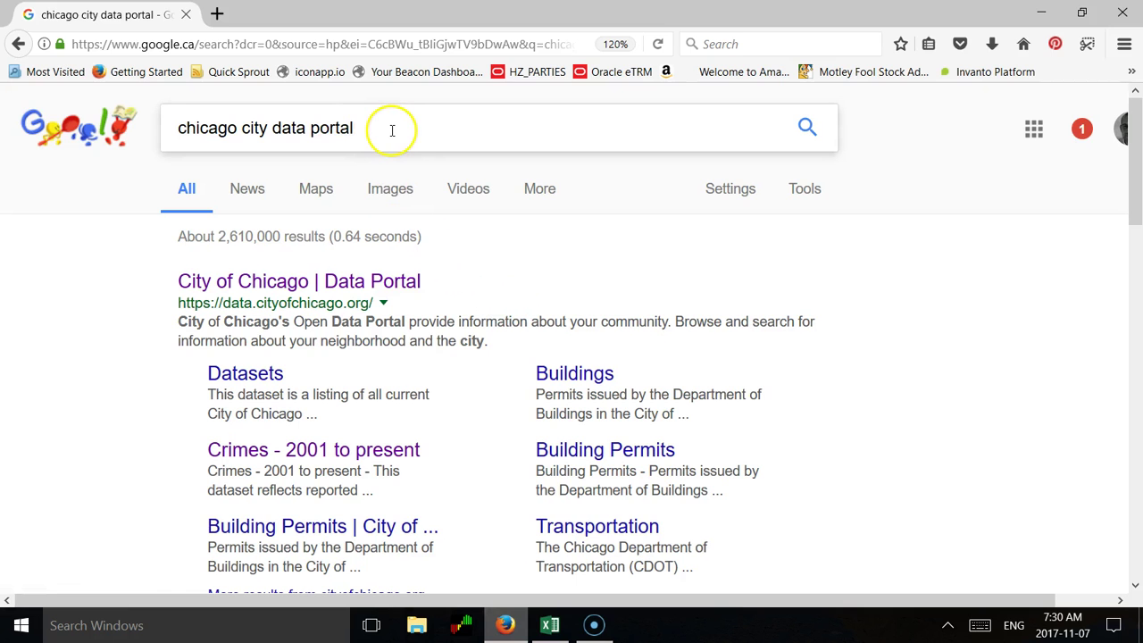
pyautogui.click(329, 282)
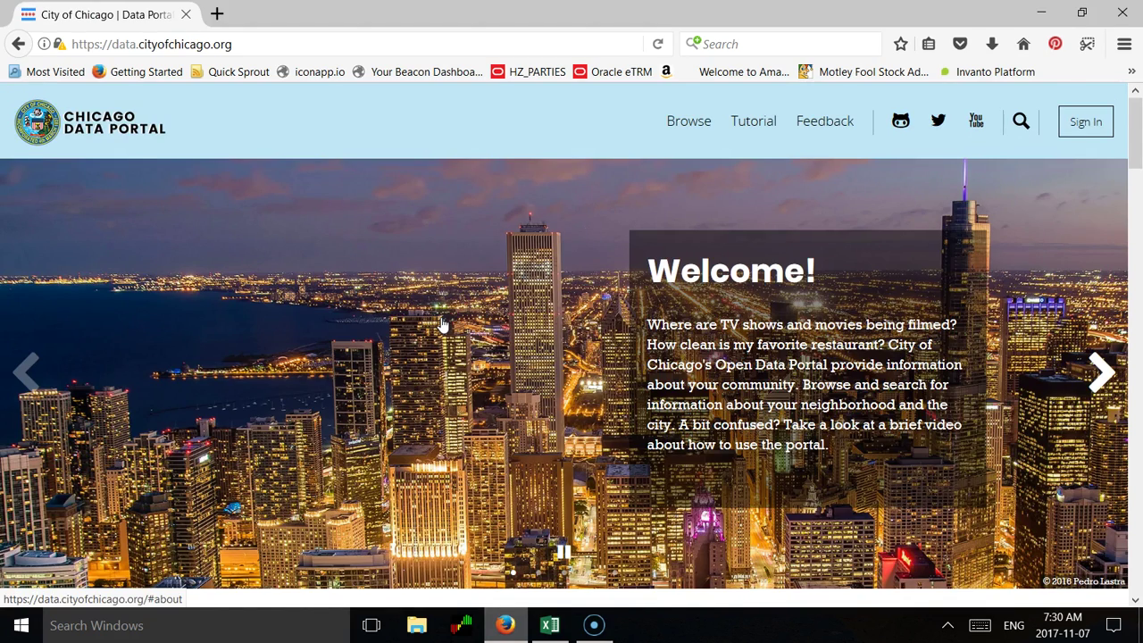
# Open the 'Current Employee Names, Salaries, and Position Titles' dataset from the Administration & Finance category
pyautogui.scroll(-5, 488, 296)
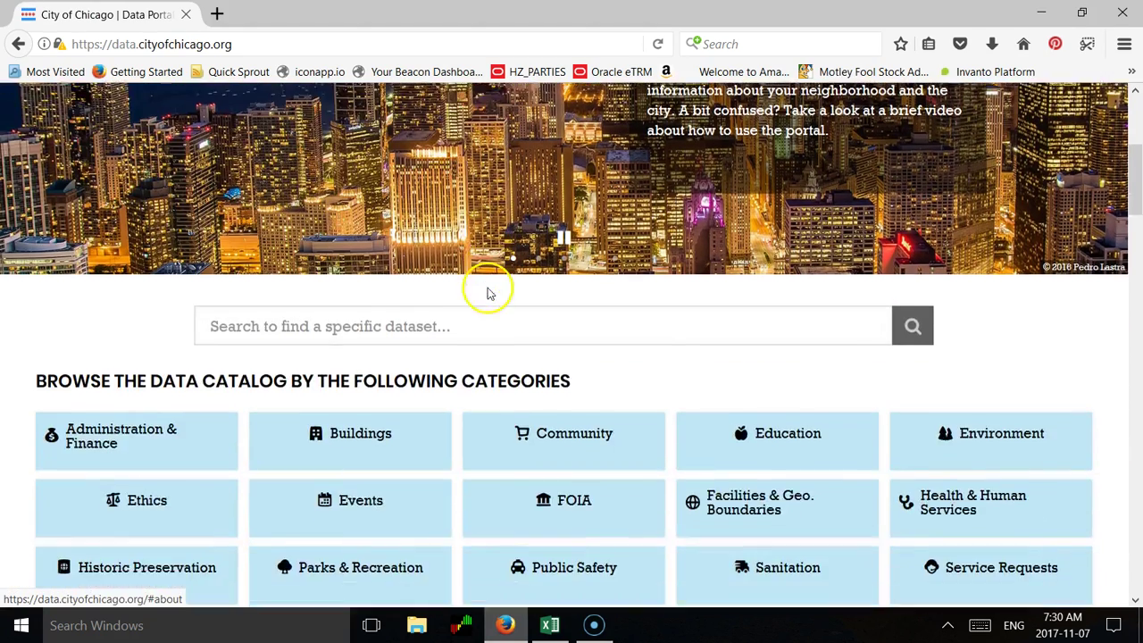
pyautogui.scroll(-1, 479, 285)
pyautogui.click(145, 302)
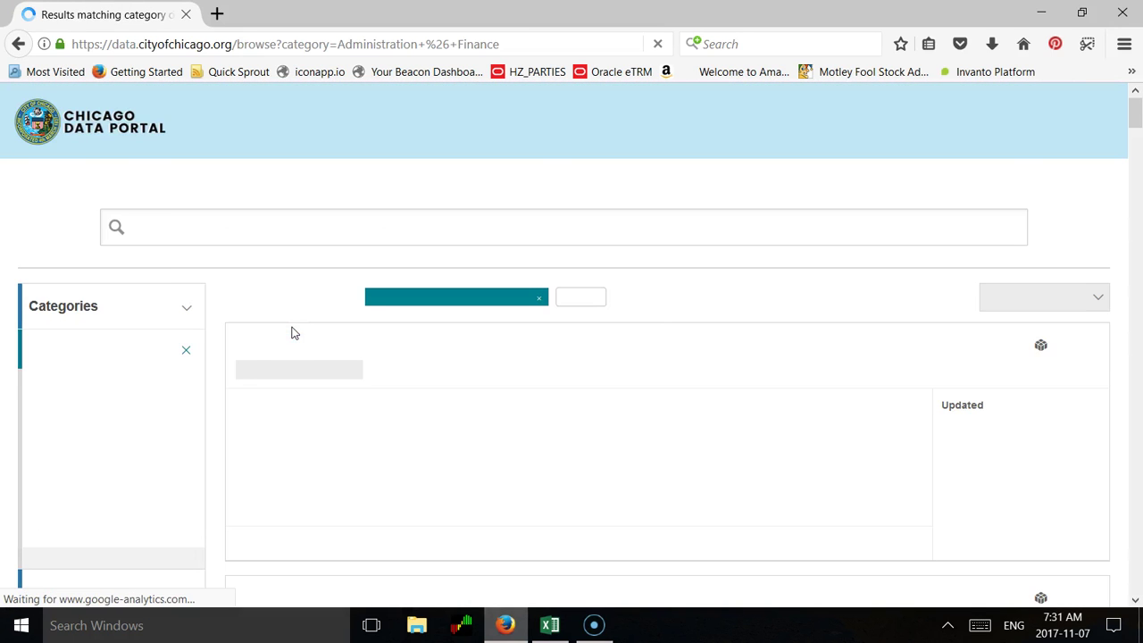
pyautogui.scroll(-1, 588, 400)
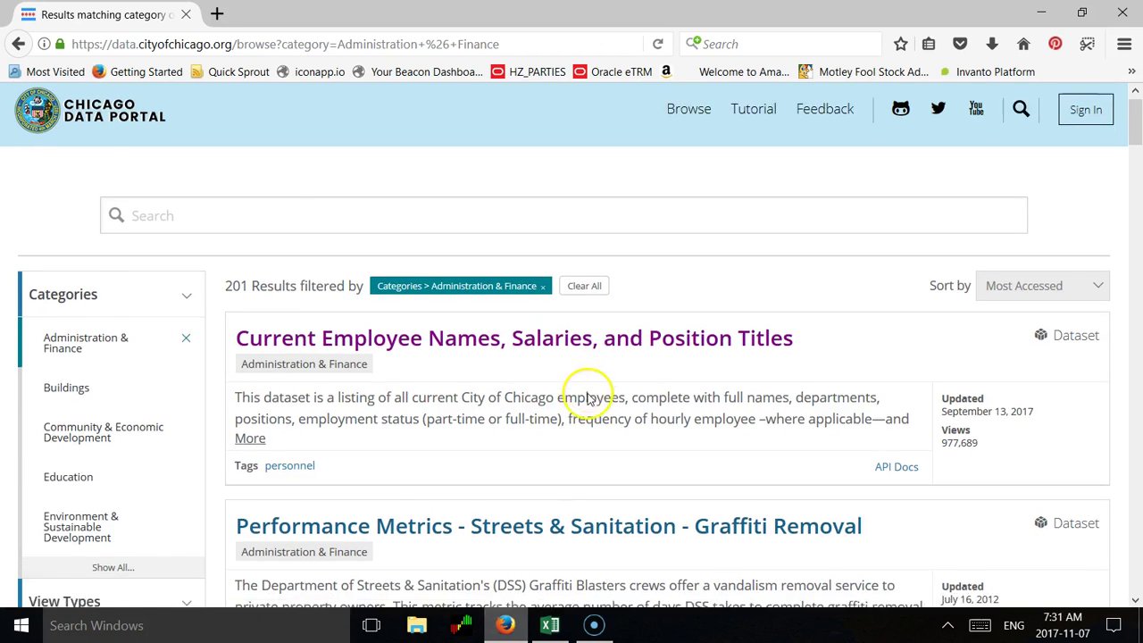
pyautogui.scroll(-2, 585, 400)
pyautogui.scroll(1, 587, 398)
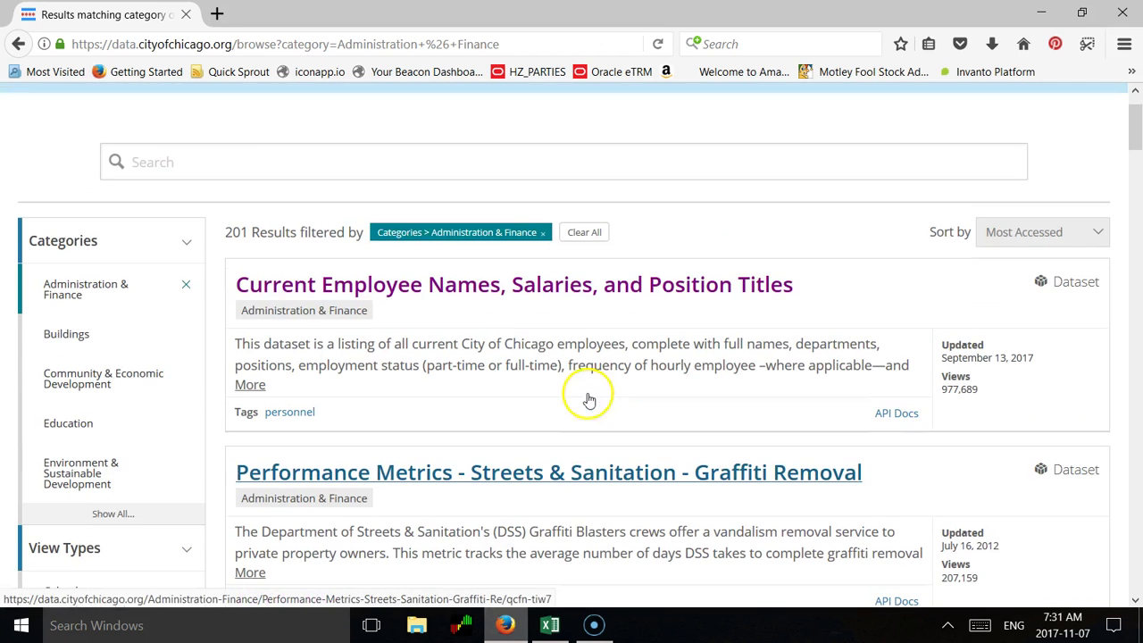
pyautogui.click(450, 298)
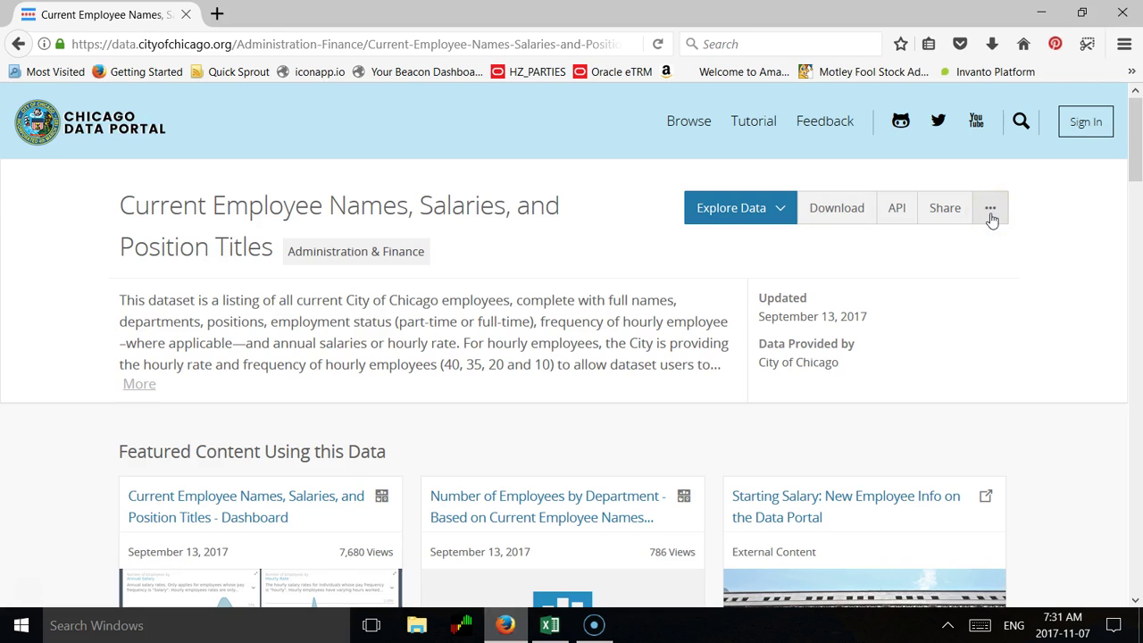
# Copy the dataset's OData endpoint URL from Access Data via OData, then minimize Firefox
pyautogui.click(991, 214)
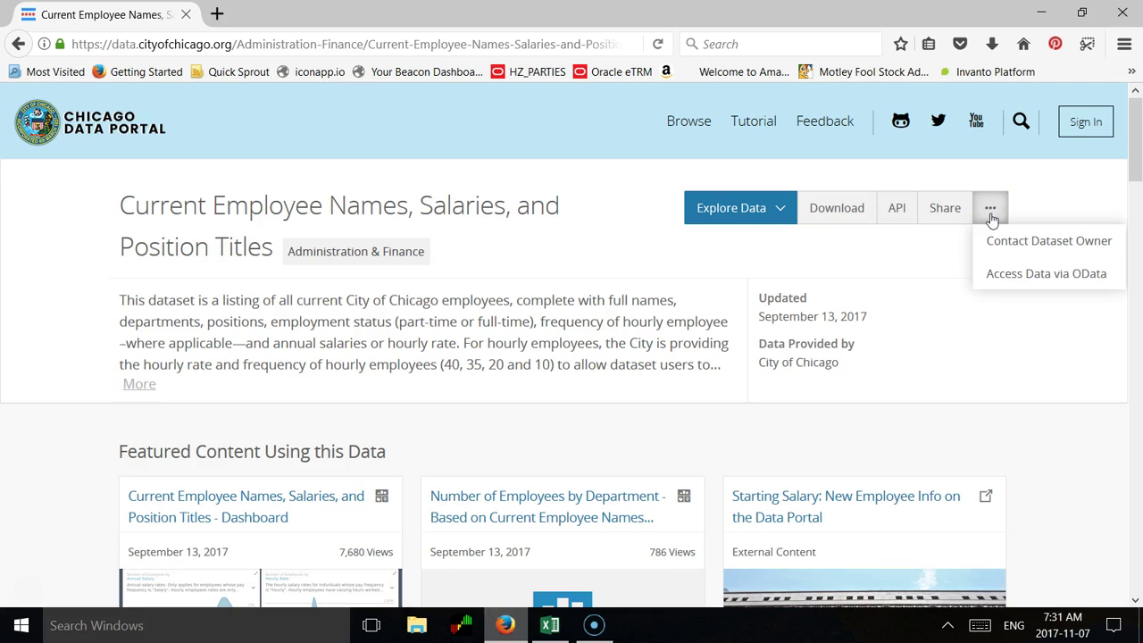
pyautogui.click(1009, 276)
pyautogui.click(568, 420)
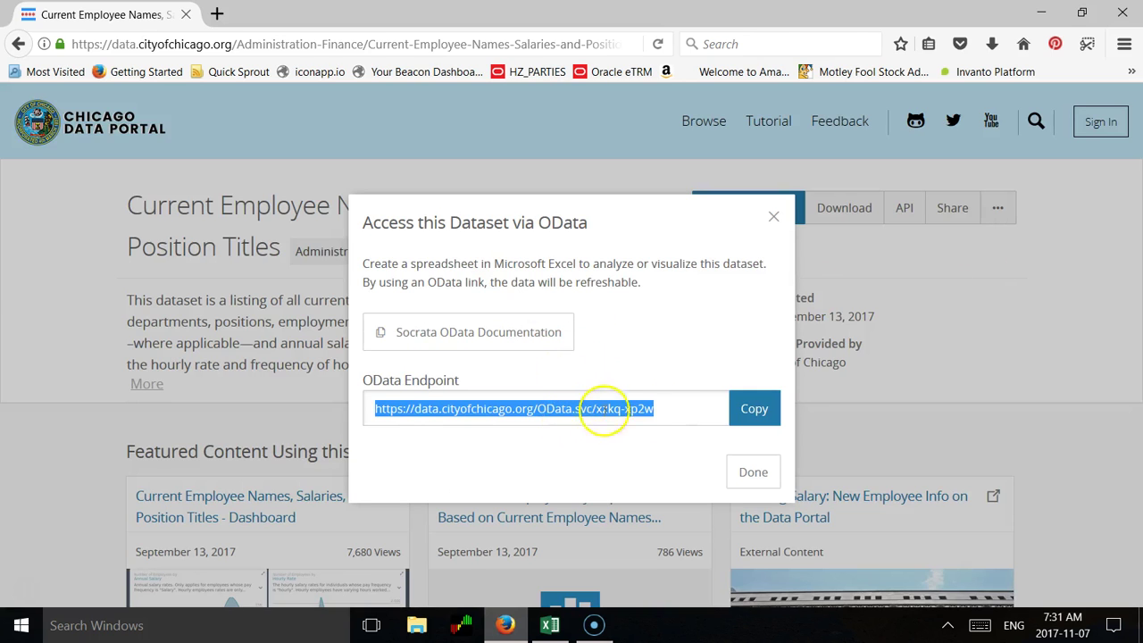
pyautogui.click(754, 425)
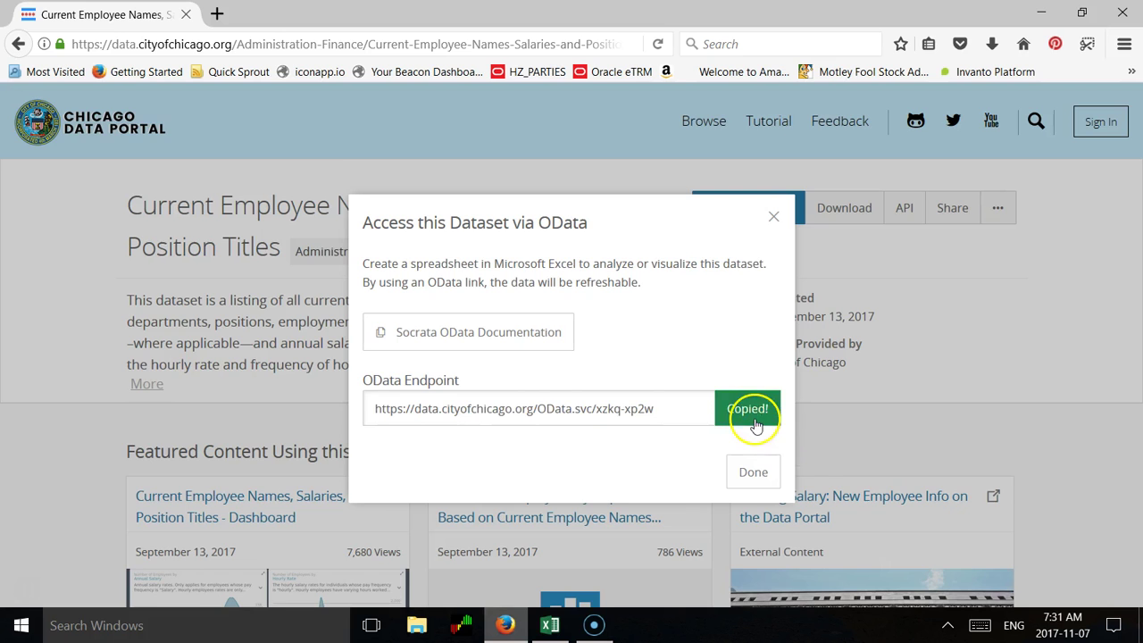
pyautogui.click(773, 216)
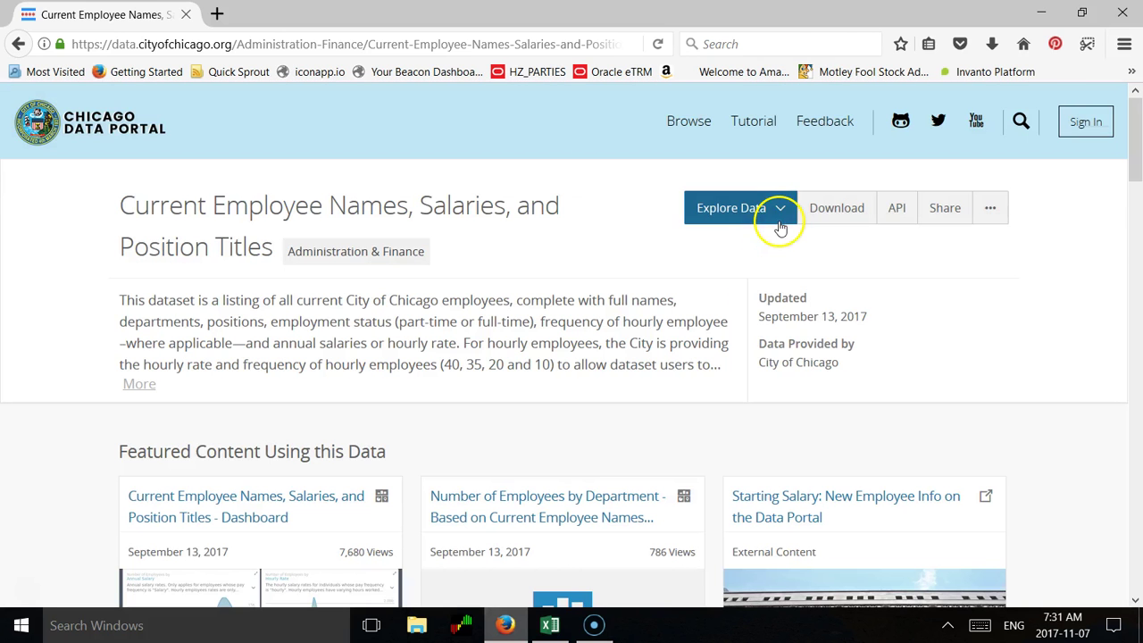
pyautogui.click(1041, 14)
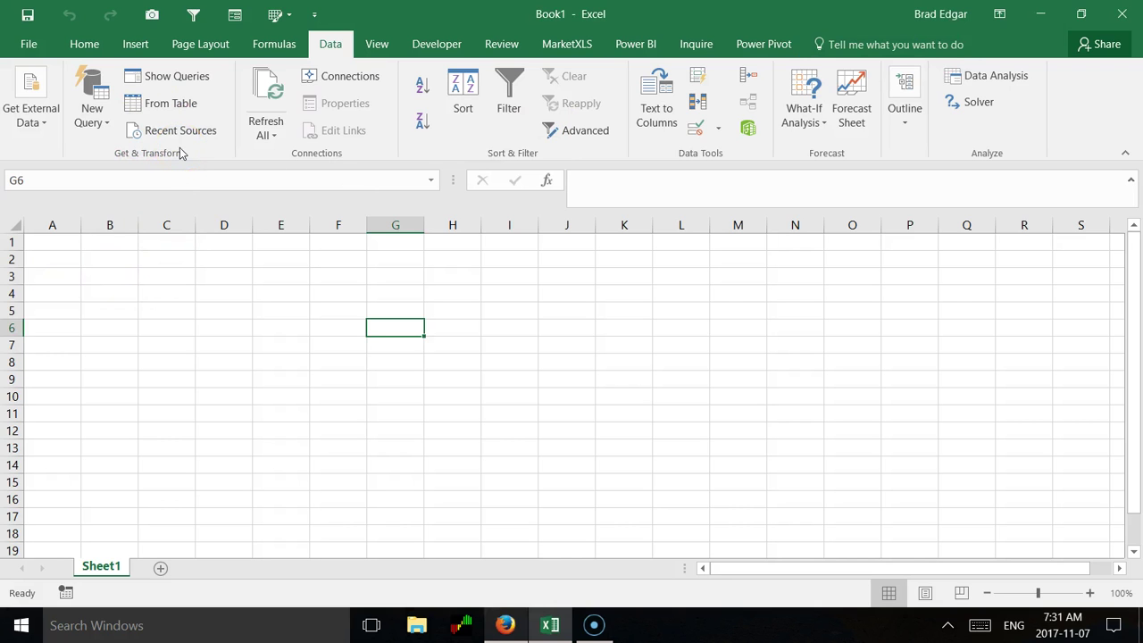
# Create an OData feed query from the pasted URL and load it as table Query2 on Sheet4
pyautogui.click(187, 112)
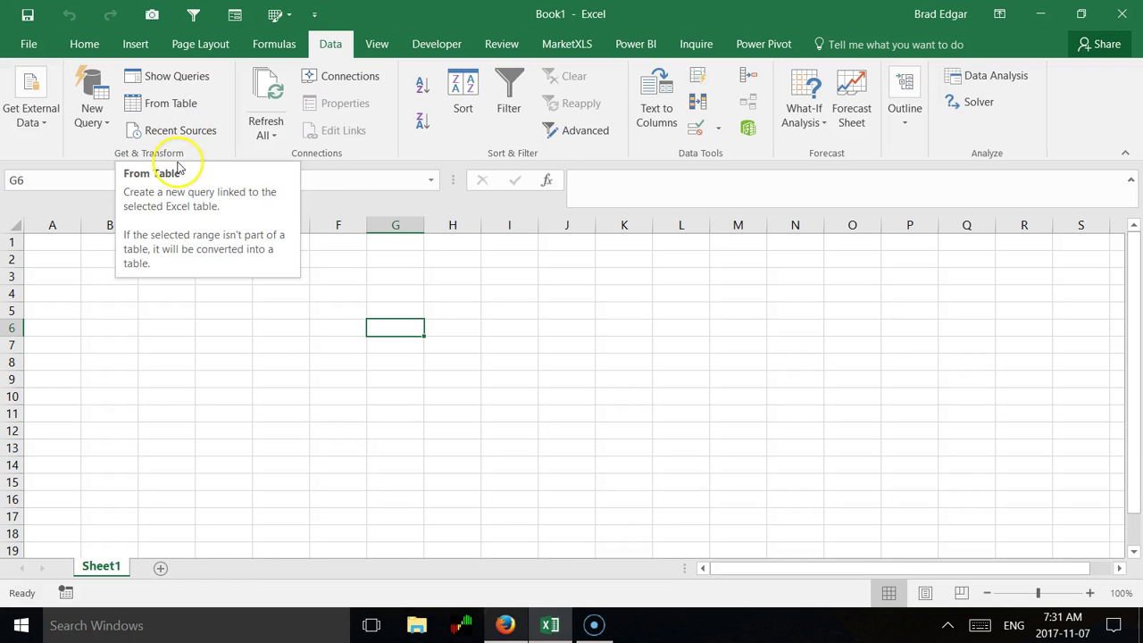
pyautogui.click(93, 123)
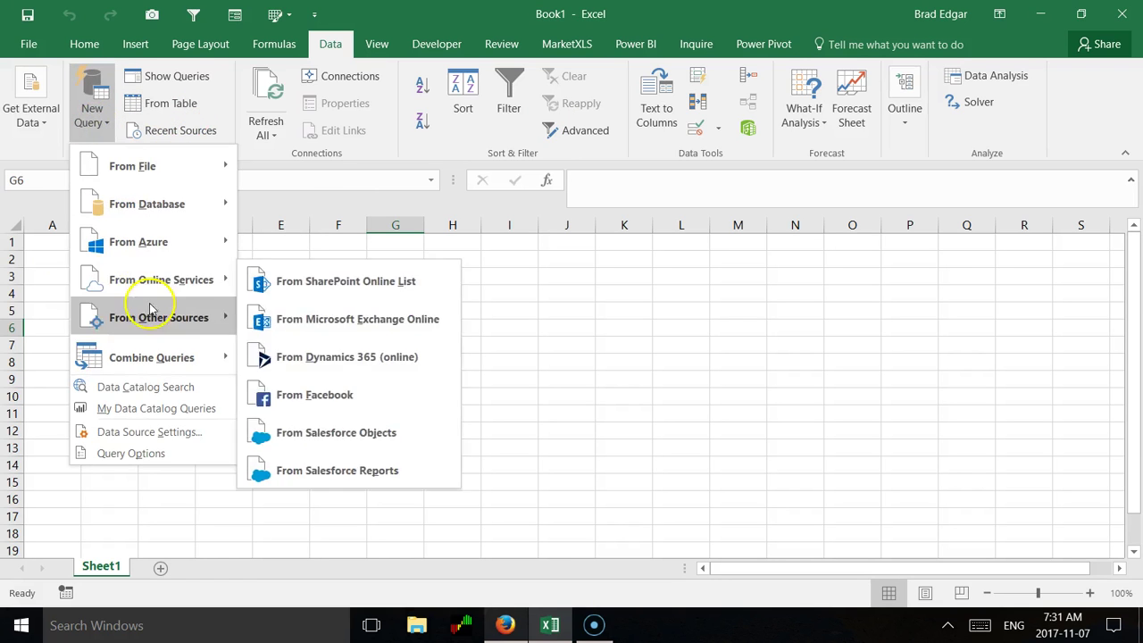
pyautogui.moveTo(134, 317)
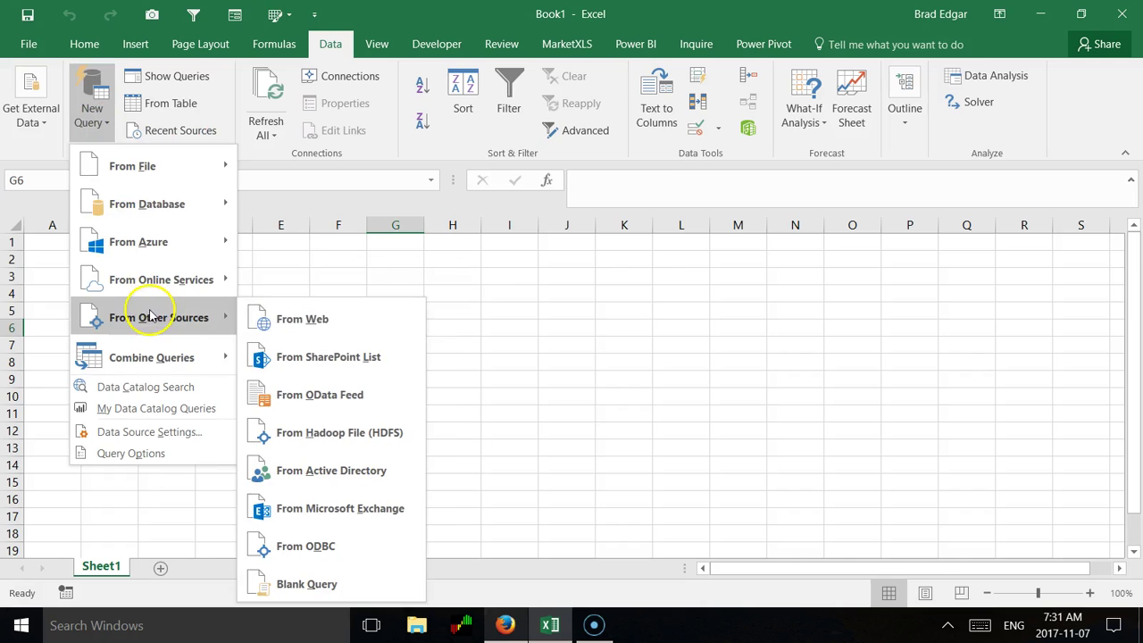
pyautogui.click(314, 396)
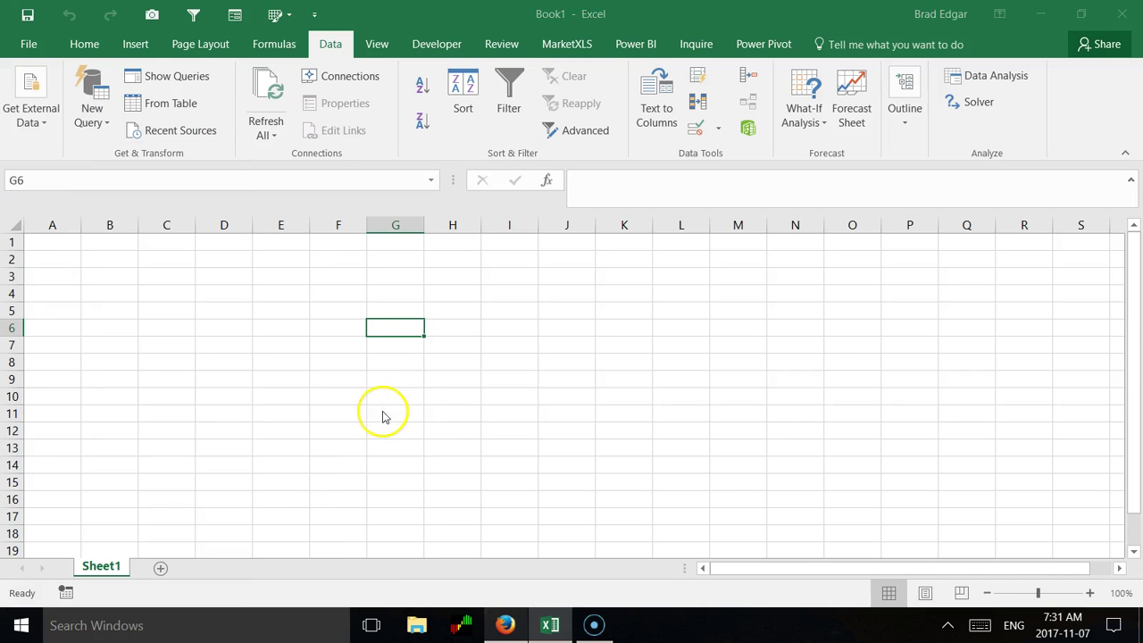
pyautogui.hotkey('ctrl', 'v')
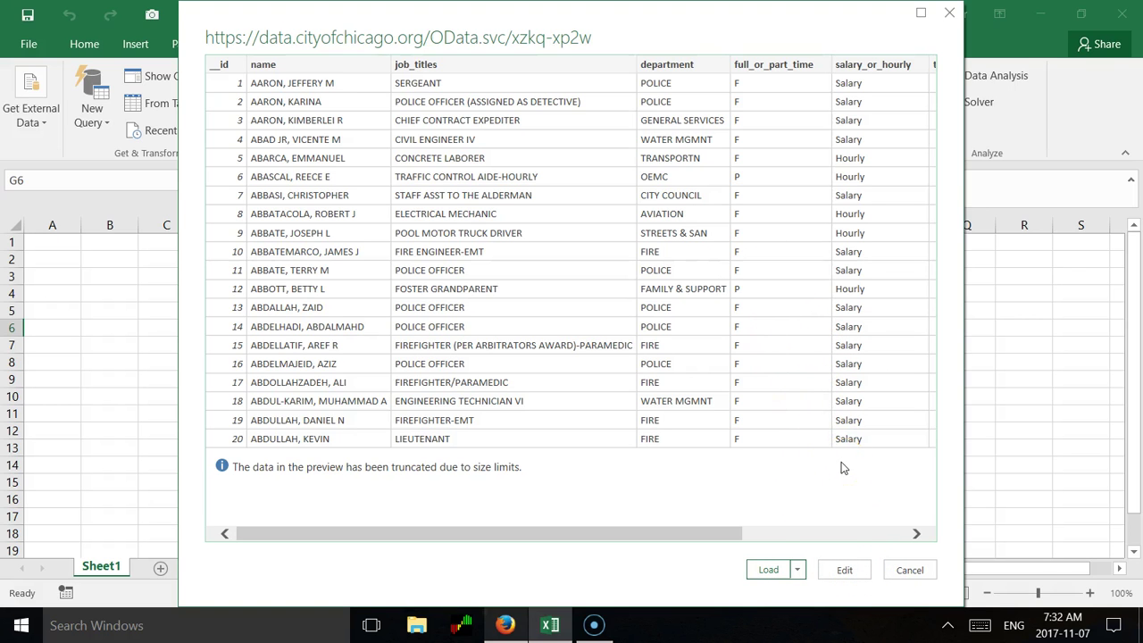
pyautogui.click(768, 569)
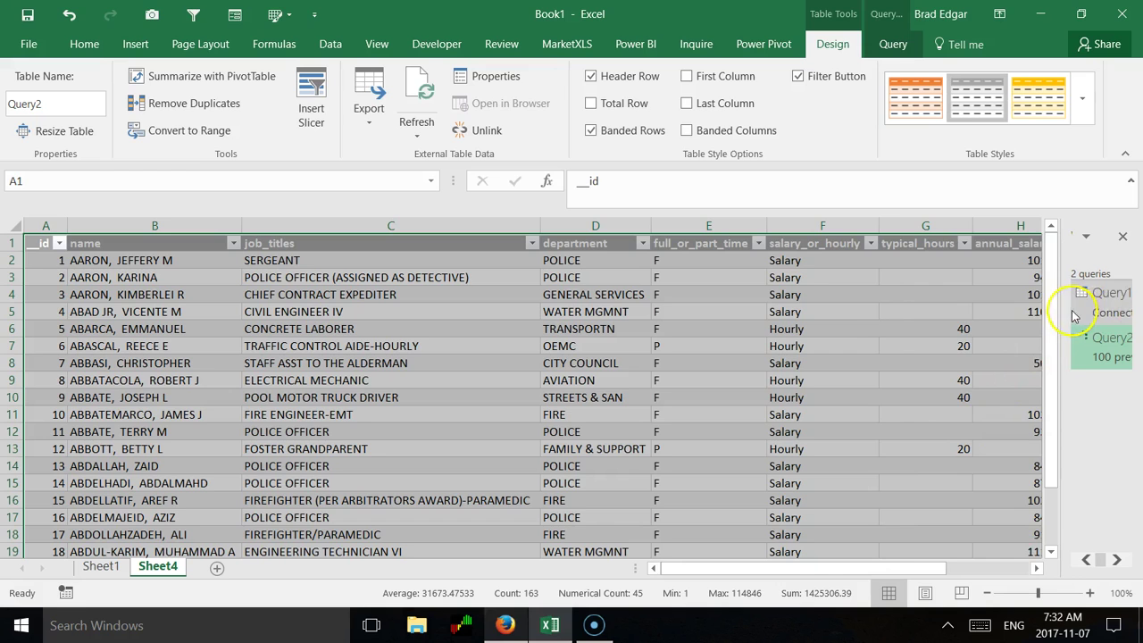
# Widen the Workbook Queries pane while the salary rows load, check Refresh options, then close the pane
pyautogui.moveTo(1062, 312); pyautogui.dragTo(877, 334)
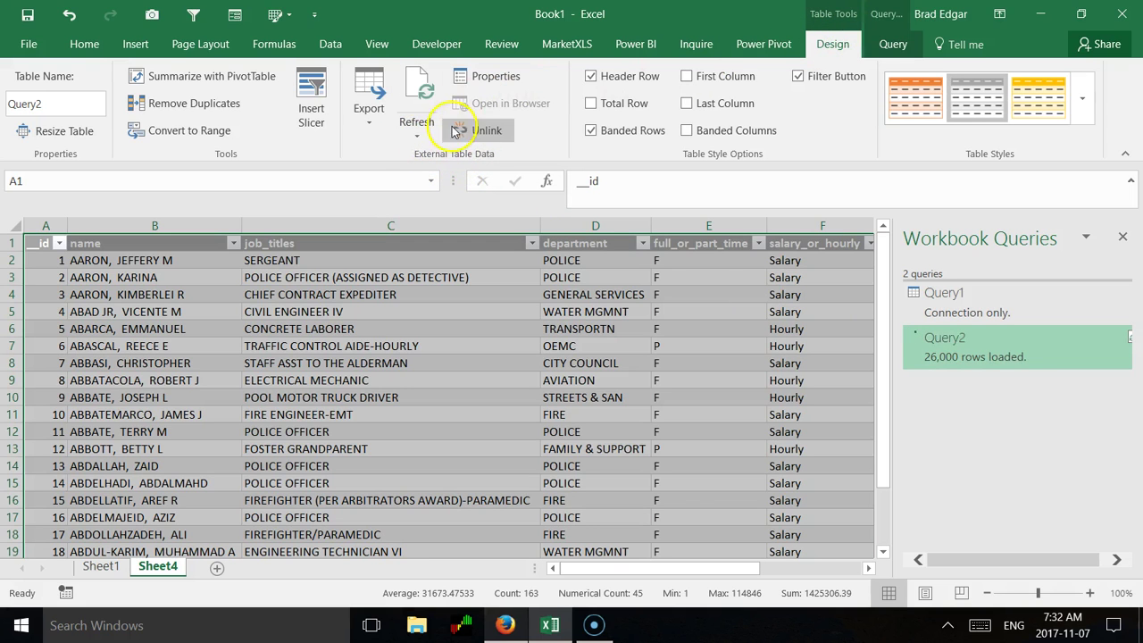
pyautogui.click(416, 136)
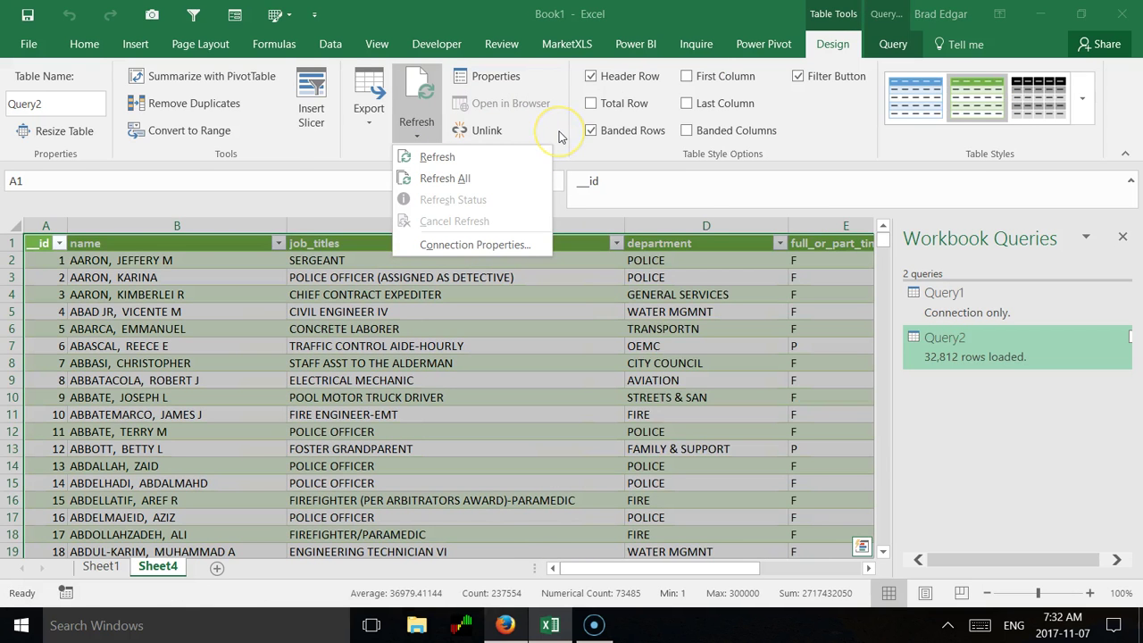
pyautogui.click(1122, 241)
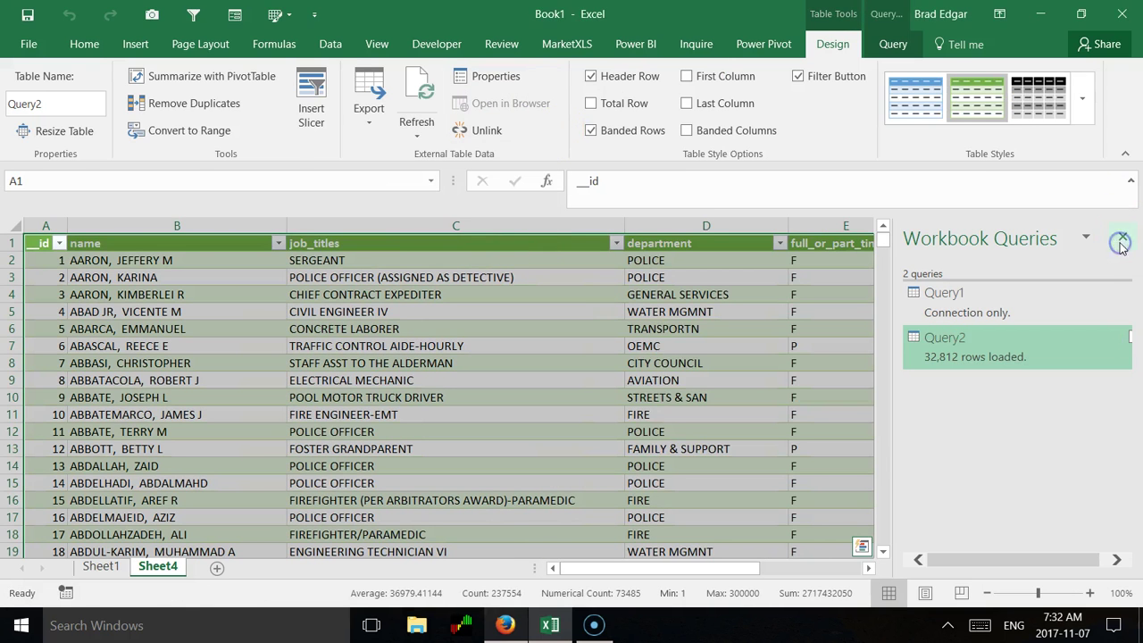
pyautogui.click(1122, 241)
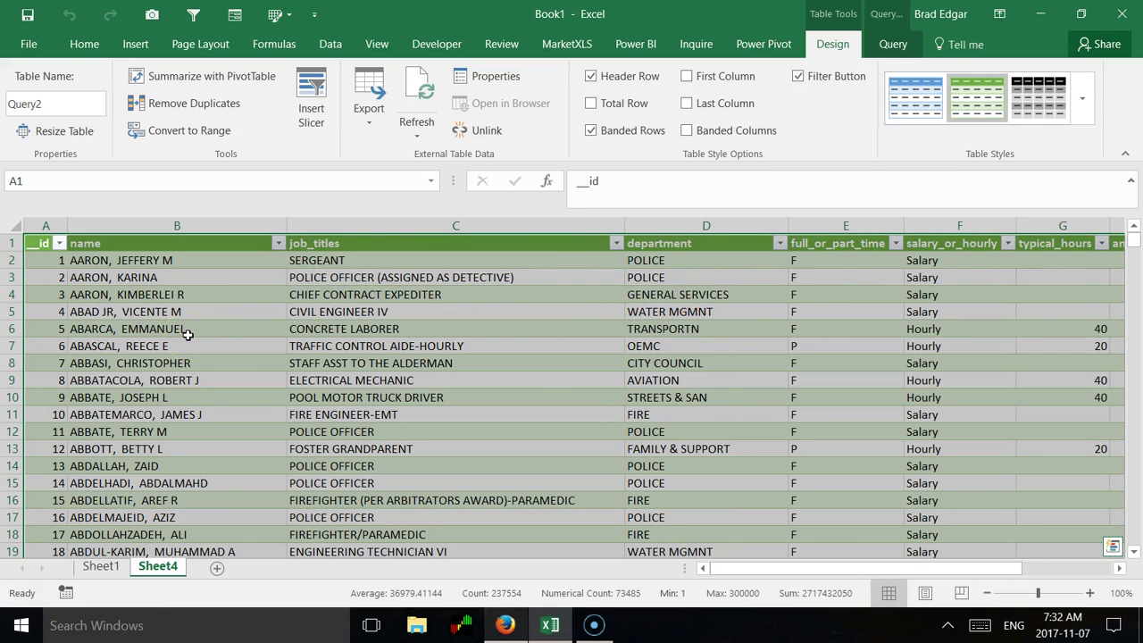
pyautogui.scroll(-1, 248, 328)
pyautogui.scroll(1, 250, 330)
# Create a PivotTable on a new sheet with department as rows and Sum of annual_salary as values
pyautogui.click(226, 81)
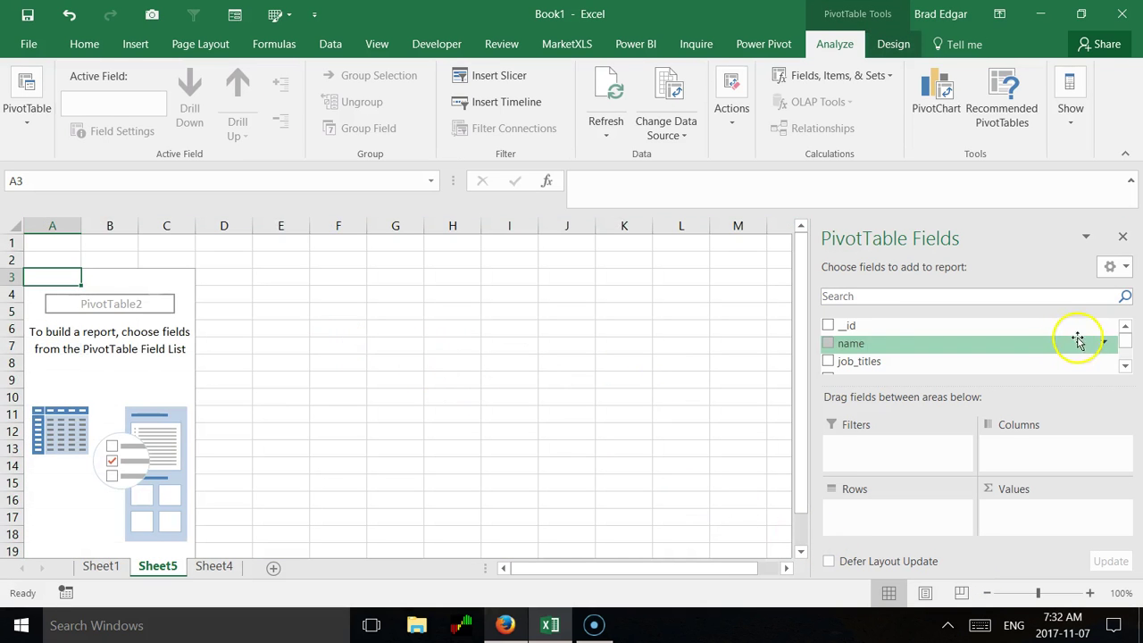
pyautogui.click(1125, 366)
pyautogui.click(1125, 365)
pyautogui.moveTo(853, 353); pyautogui.dragTo(873, 523)
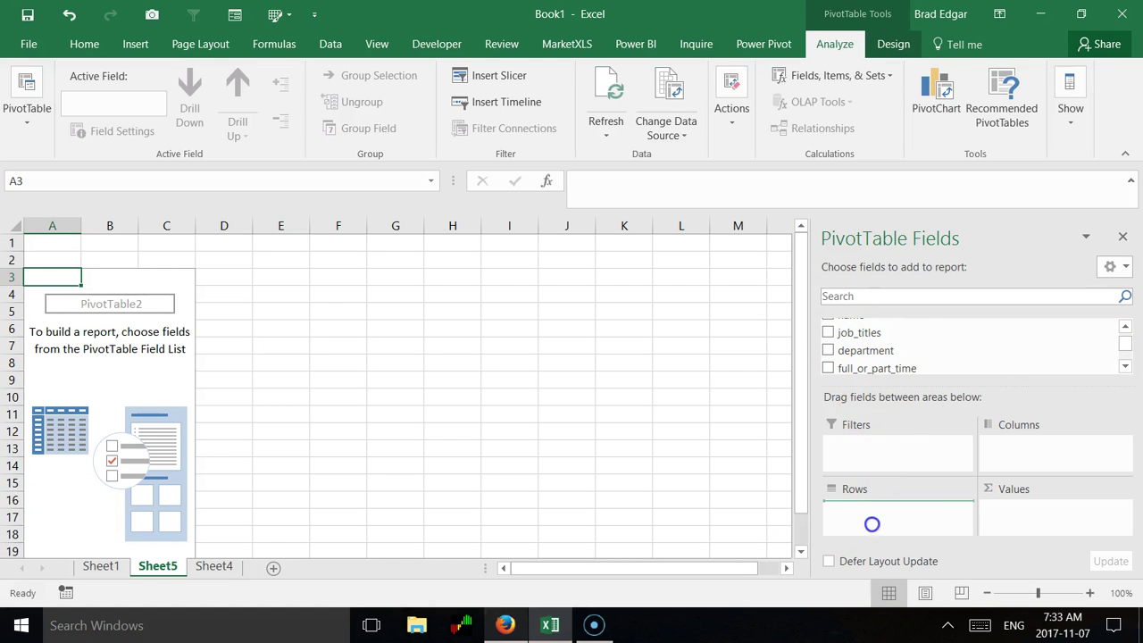
pyautogui.click(1125, 366)
pyautogui.click(1125, 366)
pyautogui.click(1126, 366)
pyautogui.click(1125, 366)
pyautogui.moveTo(893, 326); pyautogui.dragTo(1018, 524)
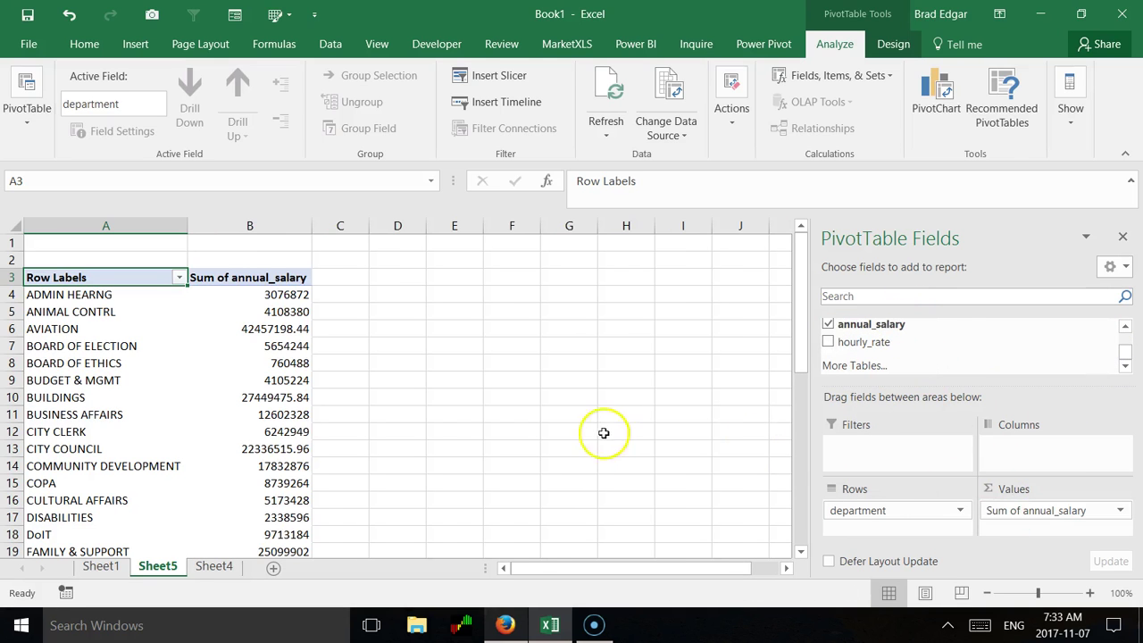
# Format the Sum of annual_salary values as Currency with 2 decimal places
pyautogui.click(1117, 510)
pyautogui.click(1056, 490)
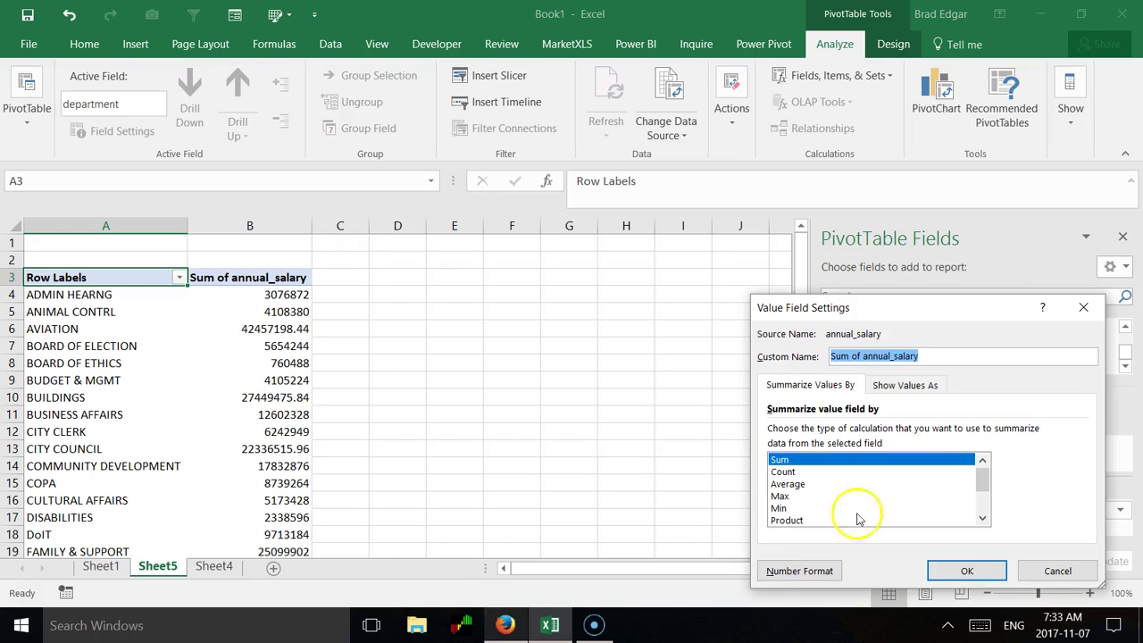
pyautogui.click(771, 573)
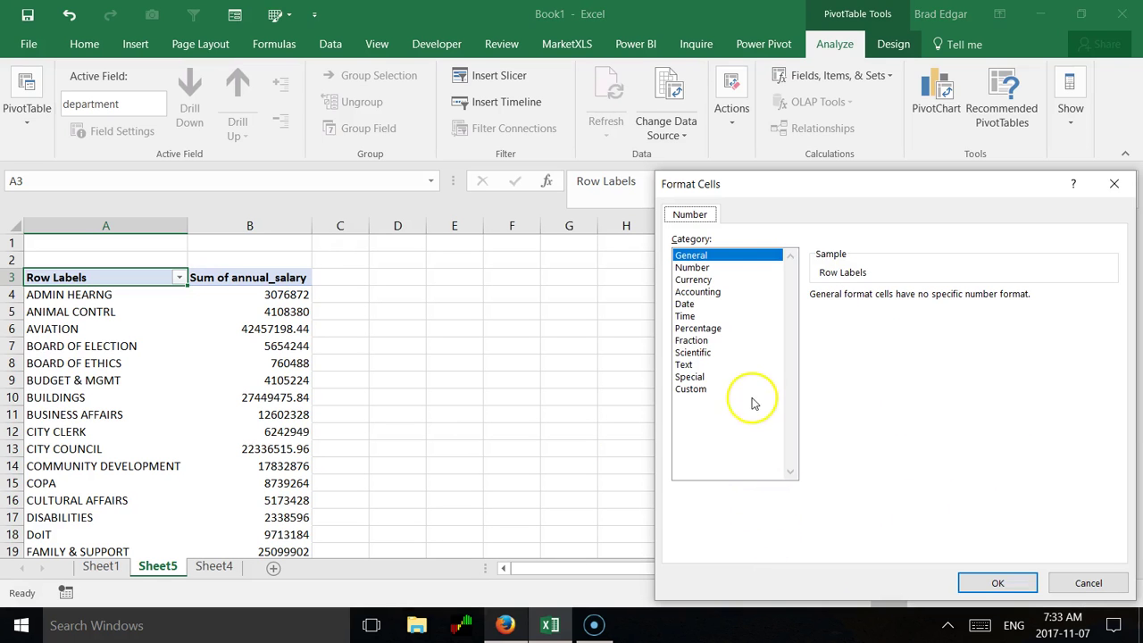
pyautogui.click(705, 281)
pyautogui.click(991, 583)
pyautogui.click(969, 571)
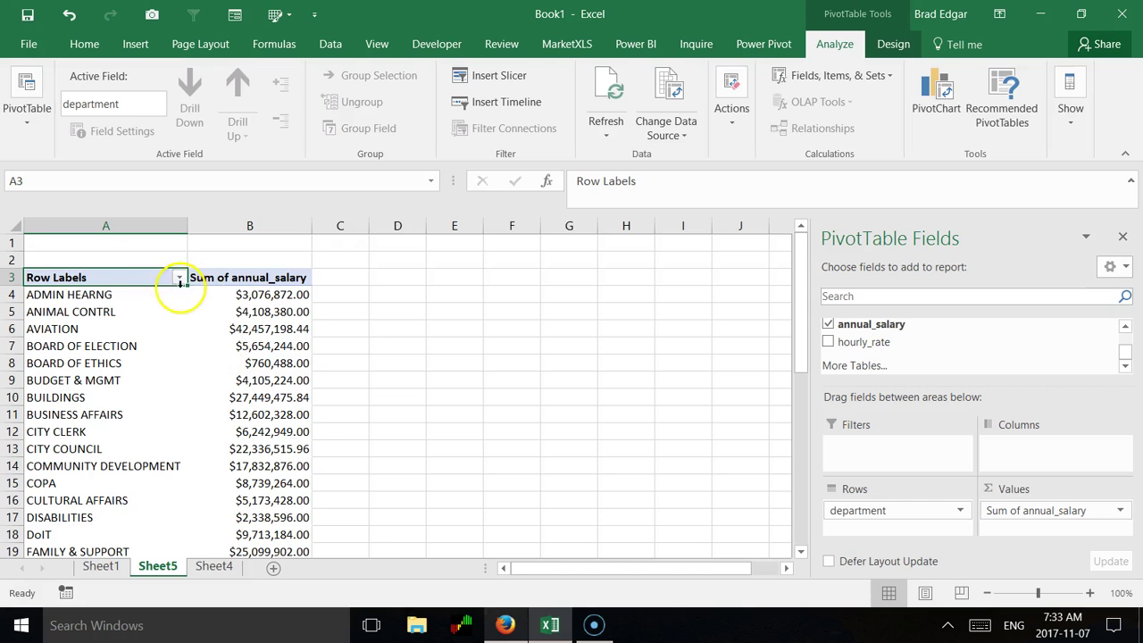
# Sort the department rows descending by Sum of annual_salary via More Sort Options
pyautogui.click(179, 277)
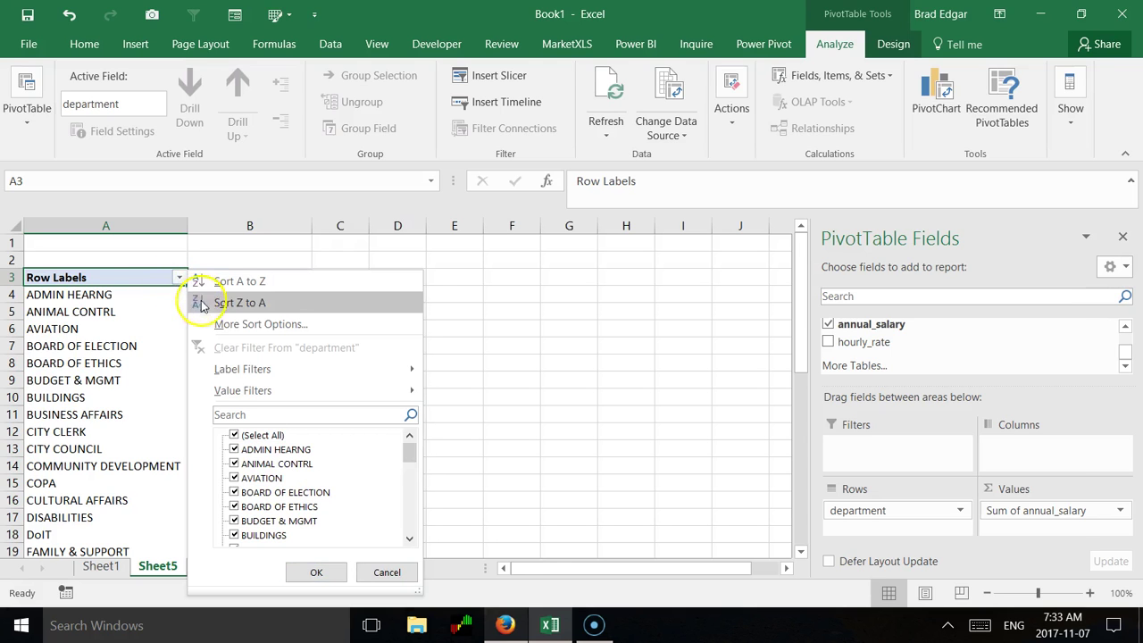
pyautogui.click(214, 324)
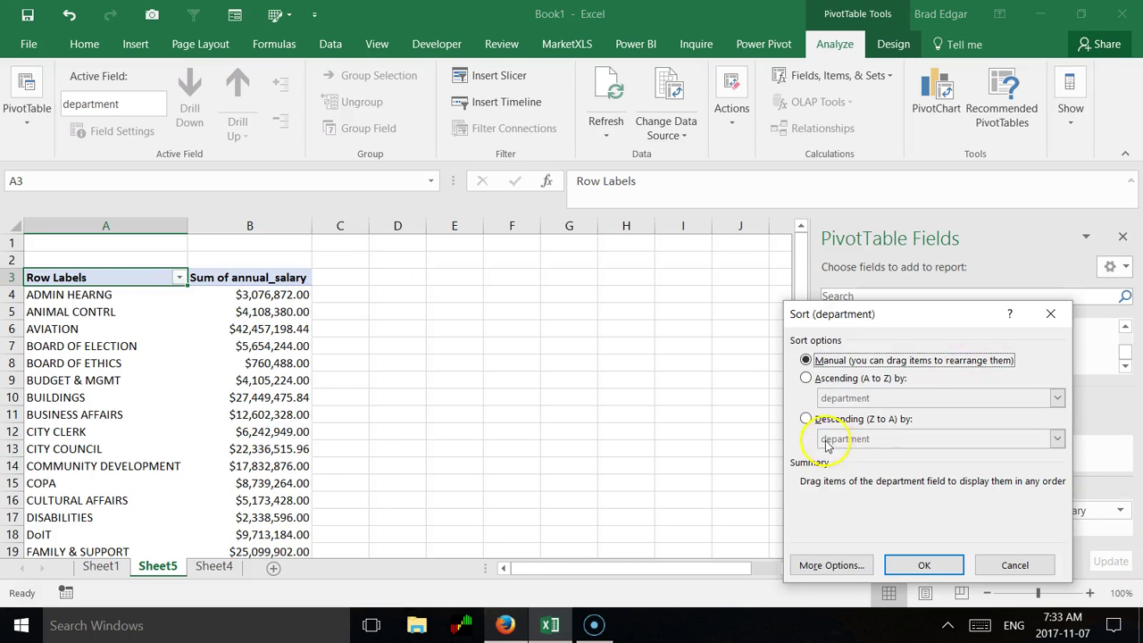
pyautogui.click(806, 419)
pyautogui.click(882, 438)
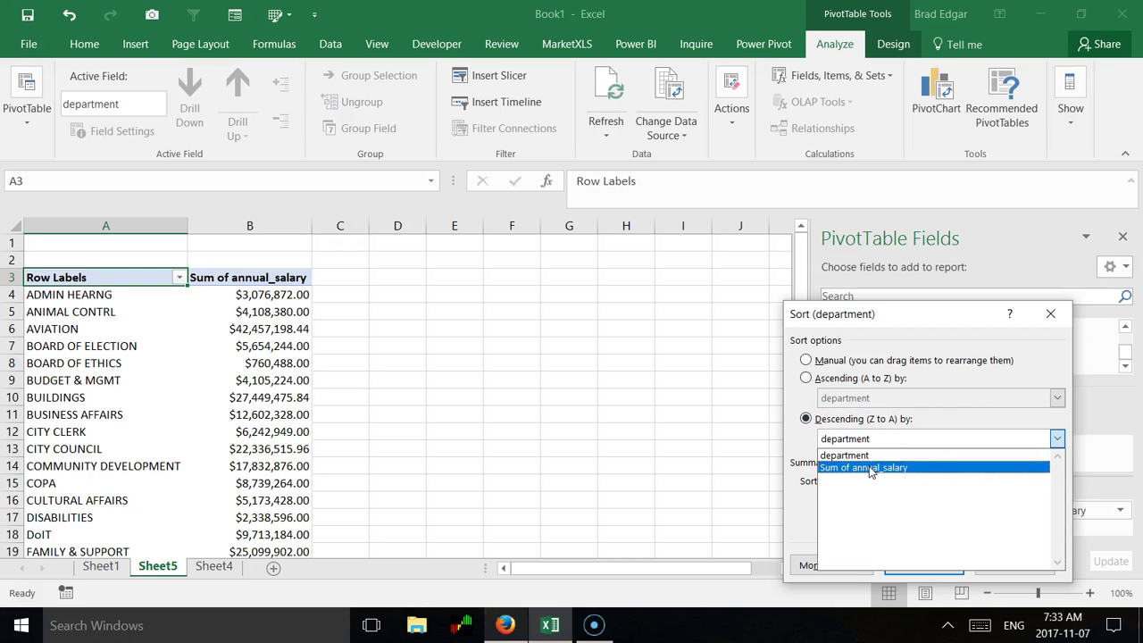
pyautogui.moveTo(869, 436); pyautogui.dragTo(869, 457)
pyautogui.click(863, 467)
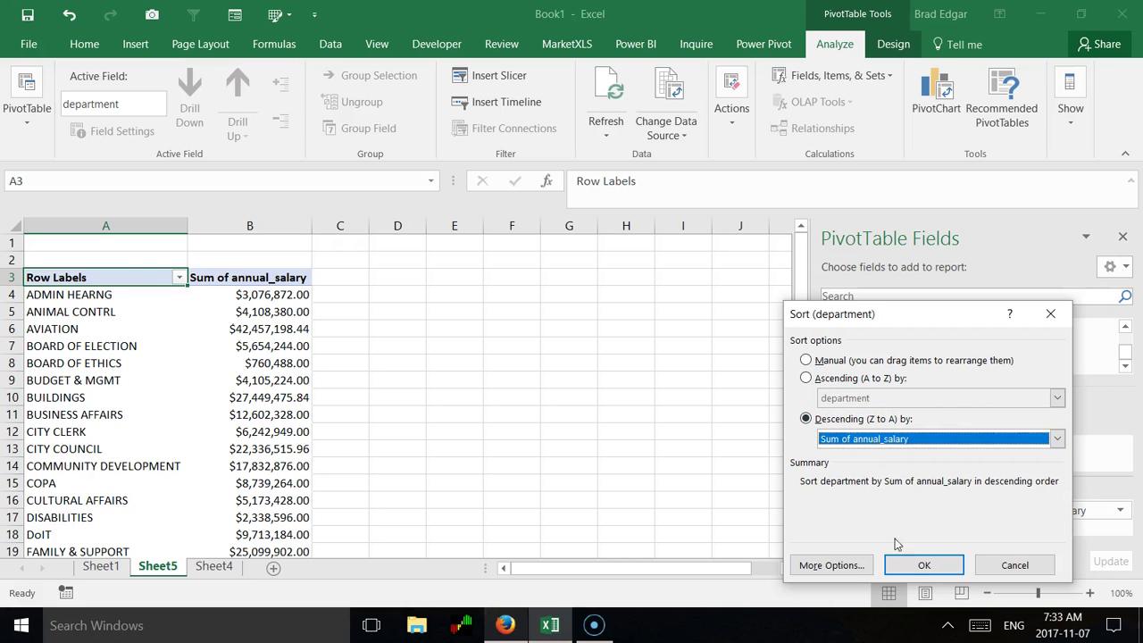
pyautogui.click(904, 565)
pyautogui.click(454, 380)
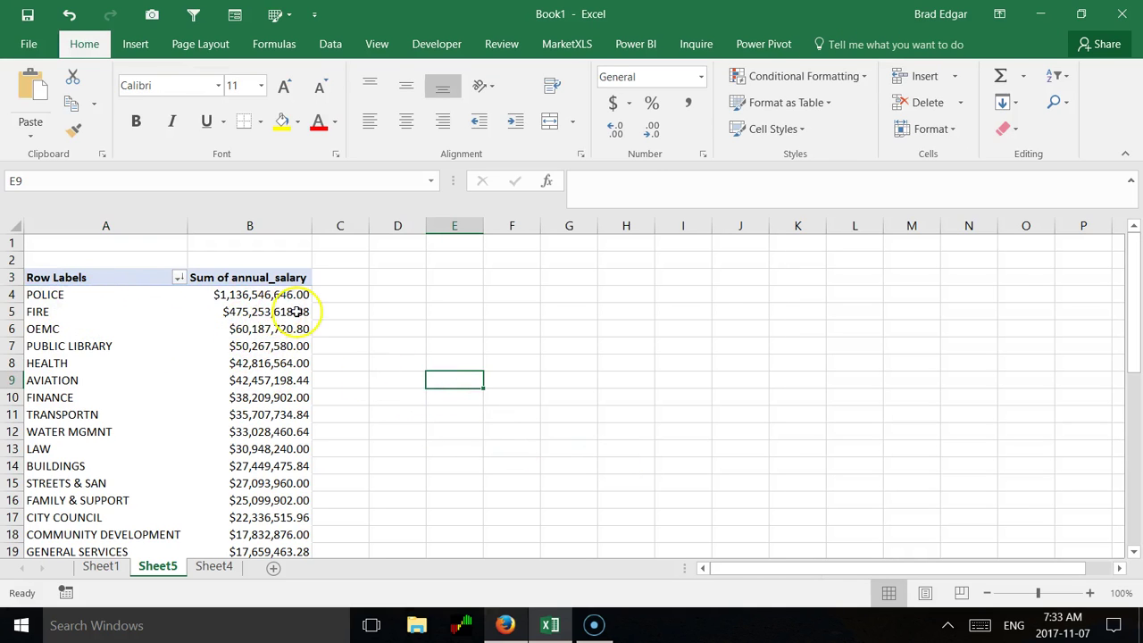
pyautogui.scroll(-1, 299, 313)
pyautogui.scroll(-9, 297, 311)
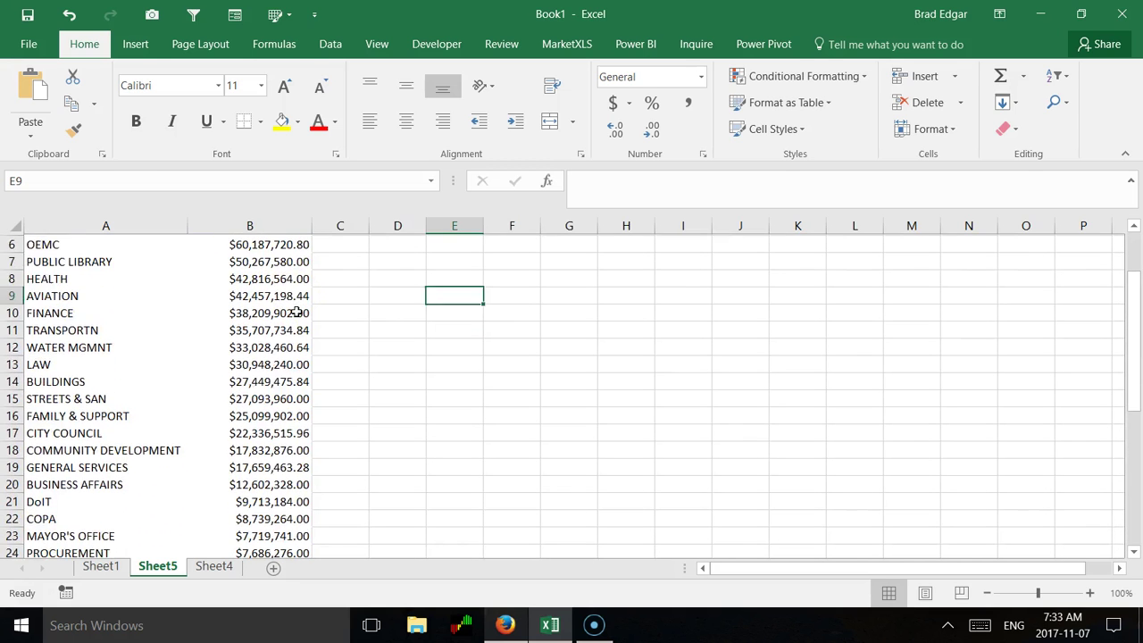
pyautogui.scroll(1, 297, 311)
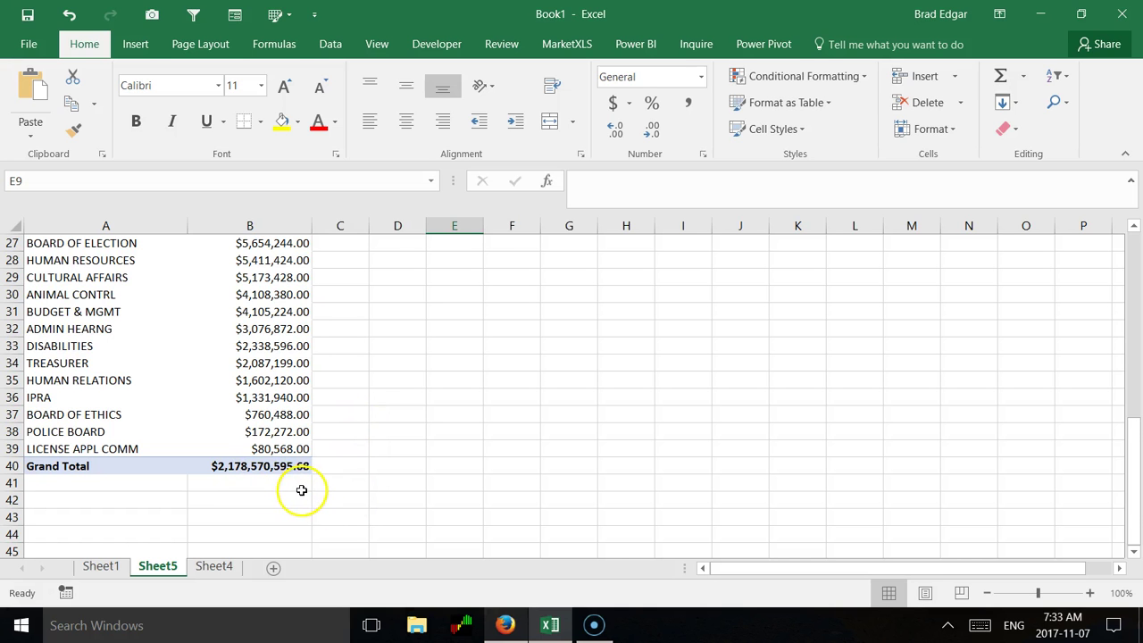
pyautogui.scroll(9, 370, 379)
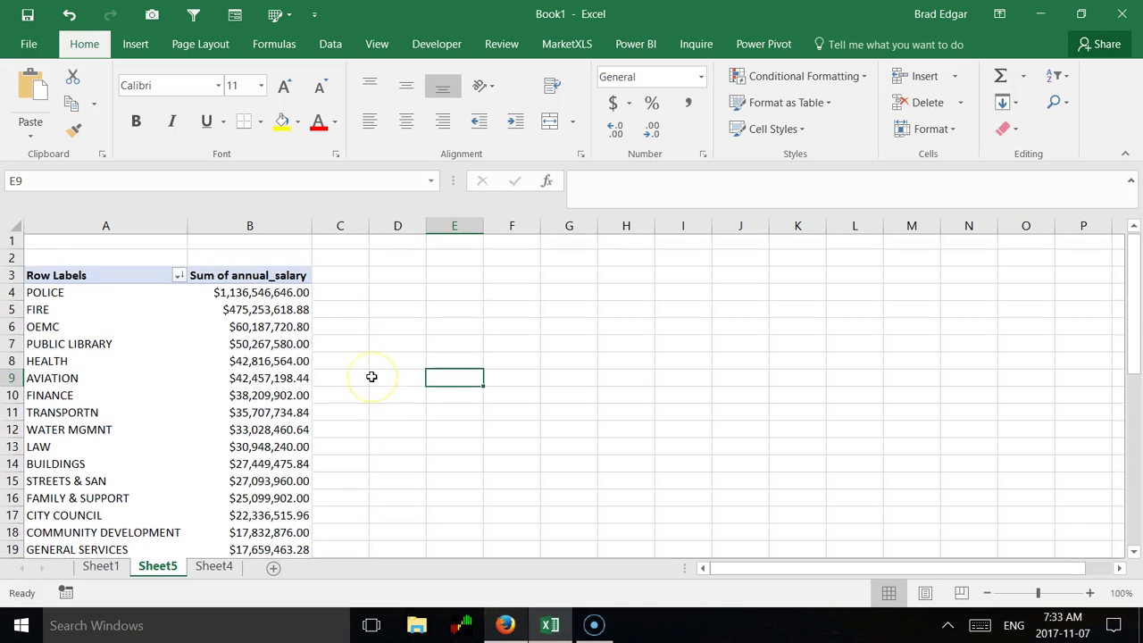